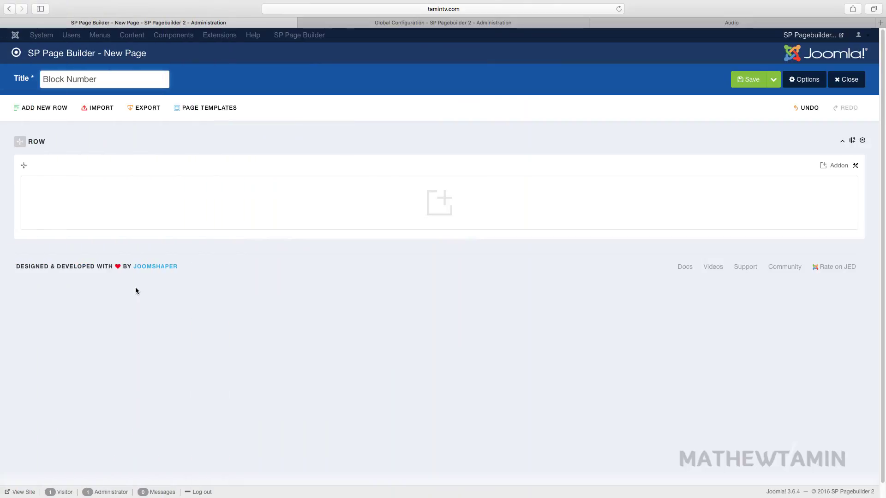
- Add a Block Number addon to the empty row and enter 'Block Number' as its label and title
left_click(439, 203)
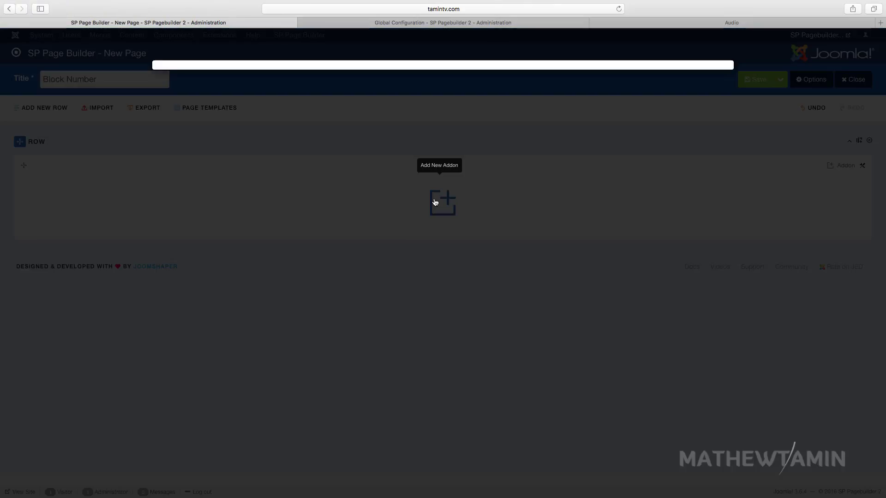
left_click(497, 191)
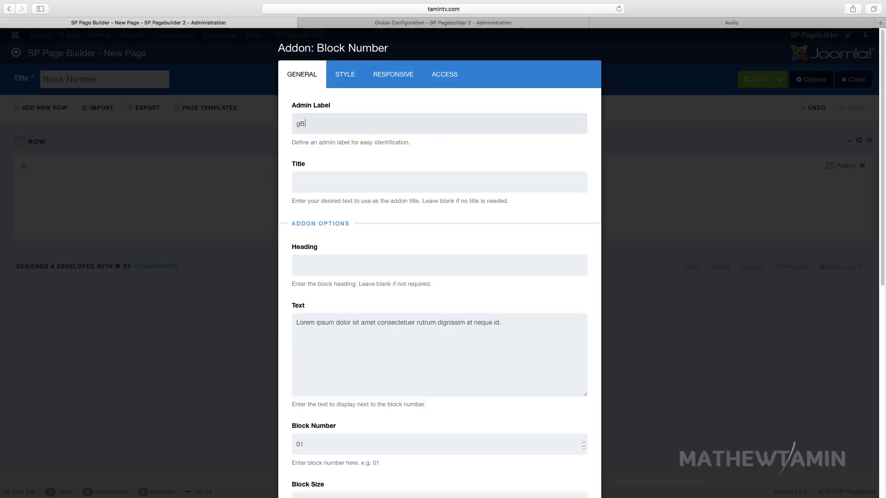
type("Block Number")
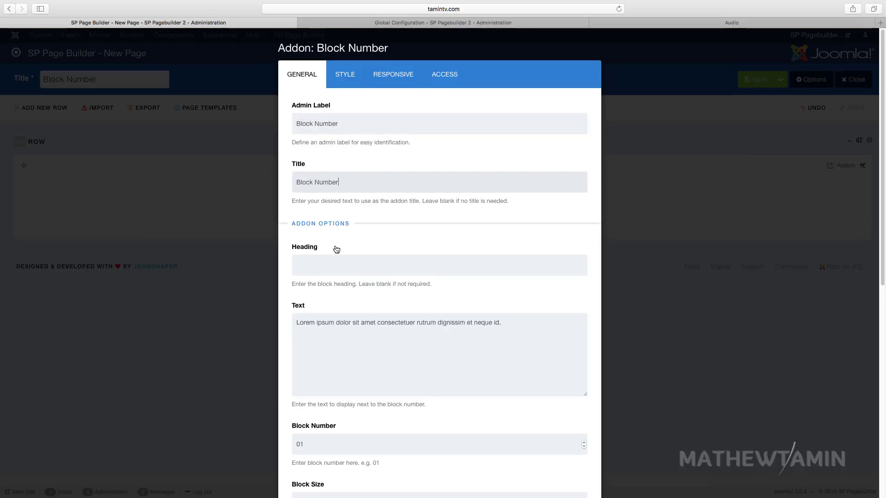
scroll(336, 249, "down", 2)
scroll(325, 174, "down", 1)
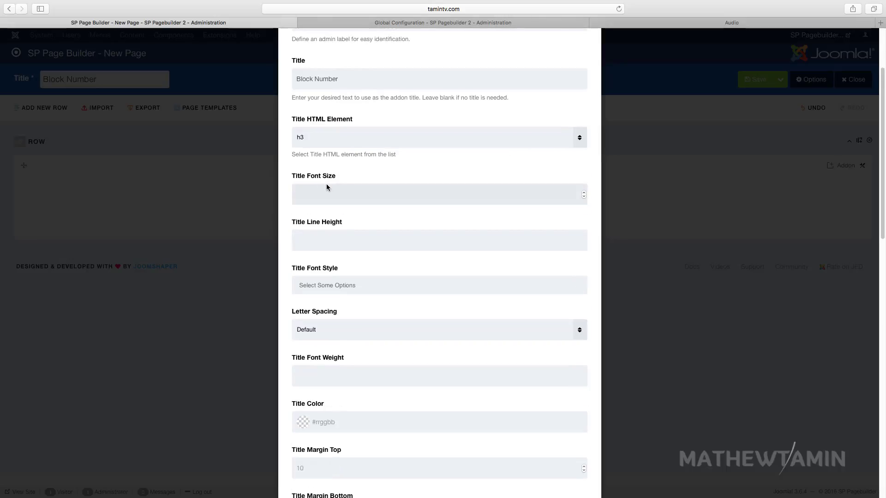
scroll(328, 189, "up", 5)
scroll(331, 202, "down", 2)
scroll(330, 203, "down", 3)
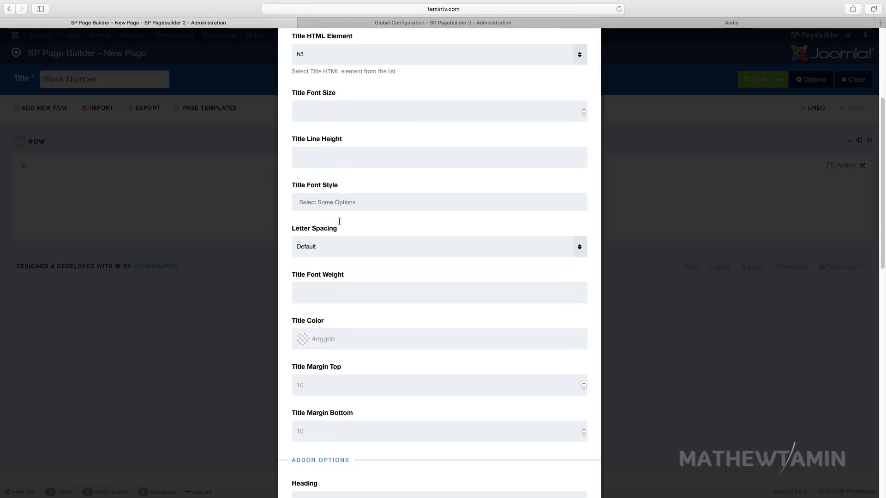
- Set the heading to 'Put Your Heading Here' and apply the addon settings
left_click(337, 201)
left_click(356, 185)
scroll(339, 271, "down", 1)
scroll(340, 271, "down", 3)
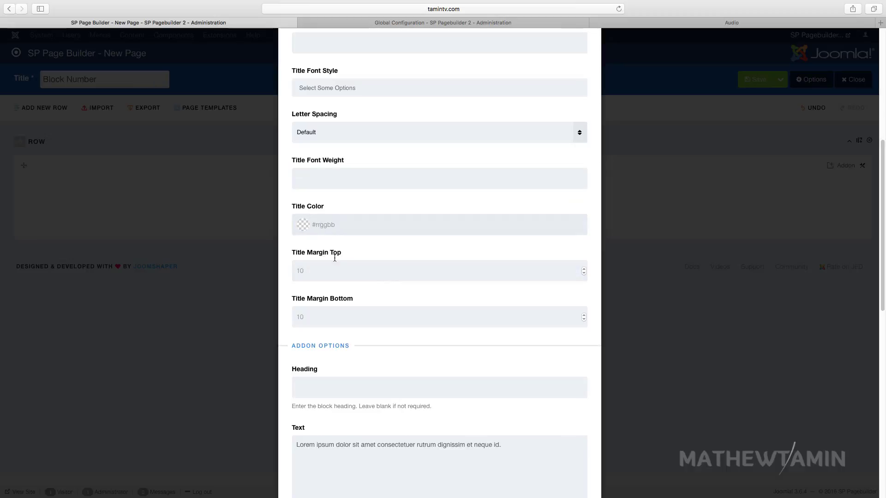
scroll(335, 258, "down", 5)
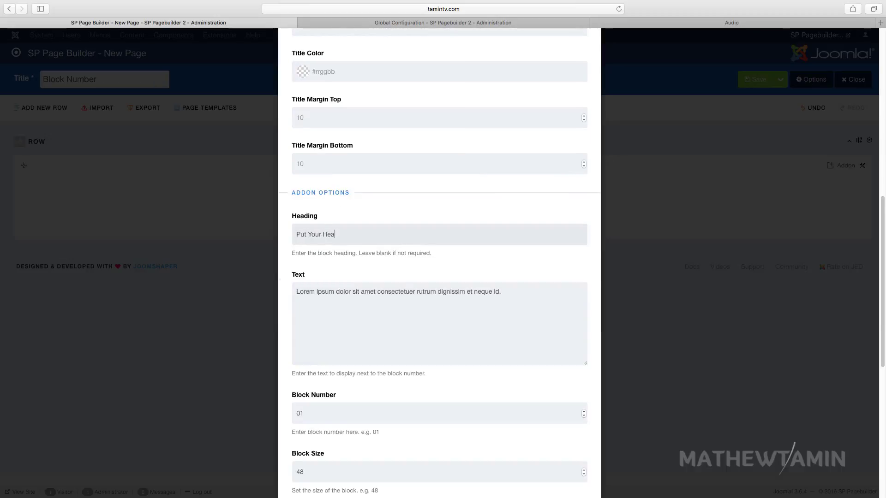
type("Here")
scroll(334, 299, "down", 8)
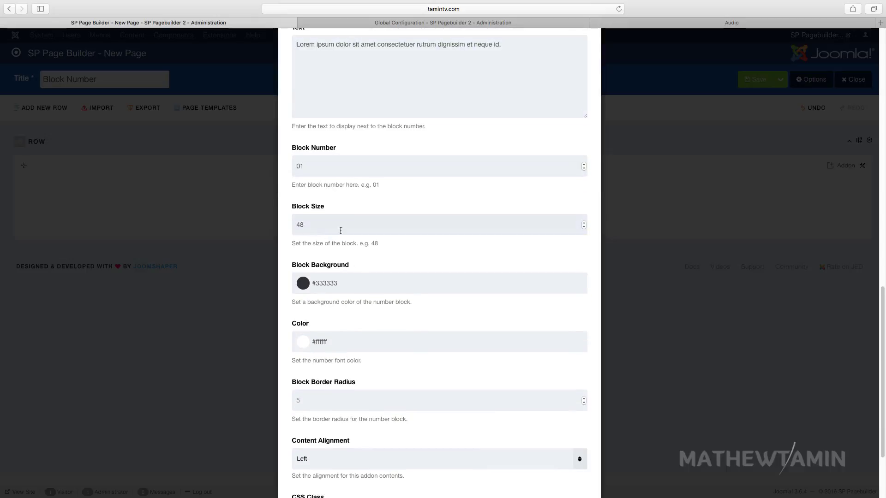
scroll(325, 295, "down", 4)
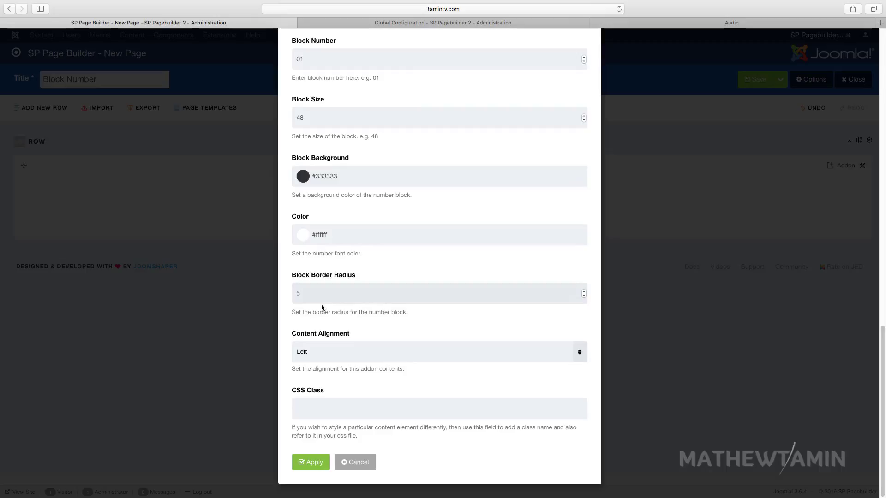
left_click(310, 462)
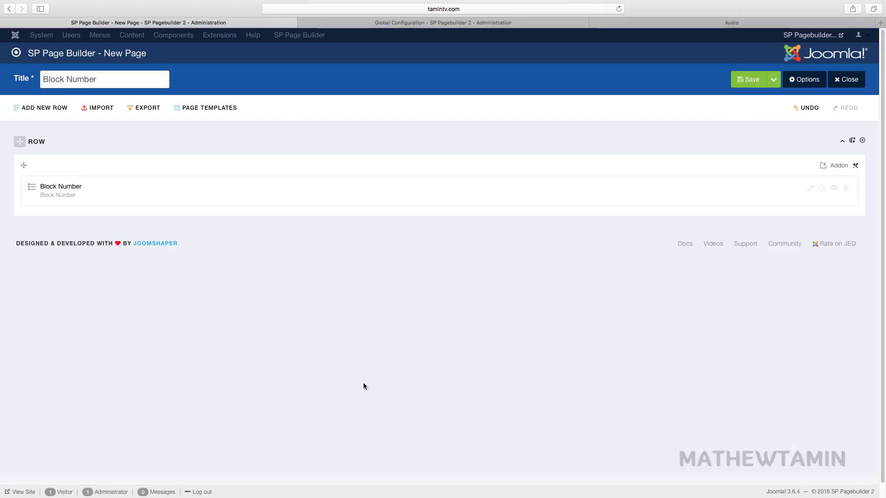
- Save and preview the Block Number page, then open it in the frontend editor
left_click(748, 79)
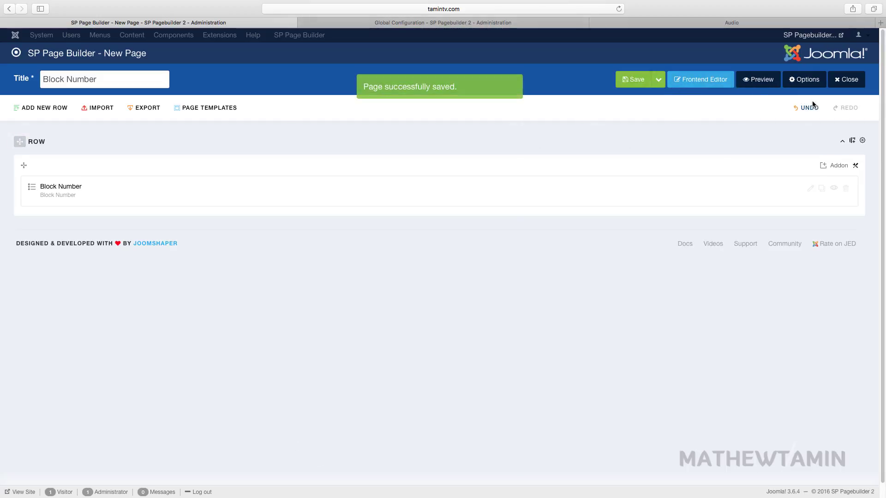
left_click(758, 80)
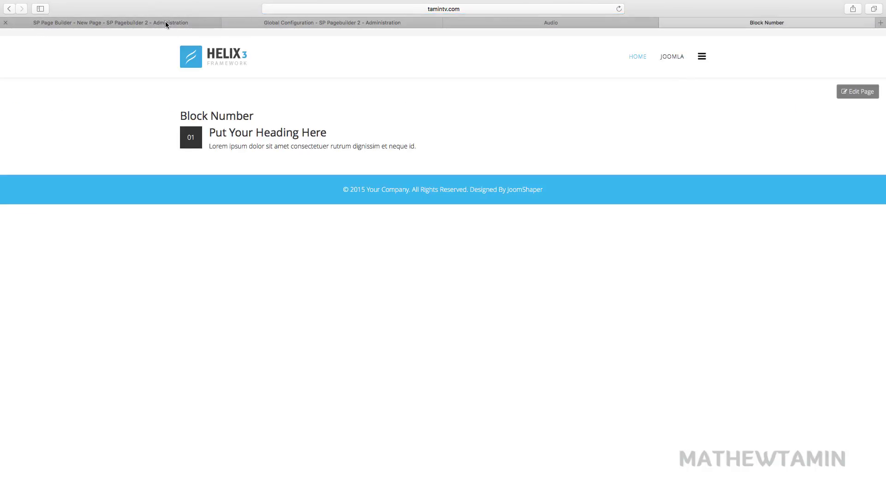
left_click(166, 23)
left_click(679, 75)
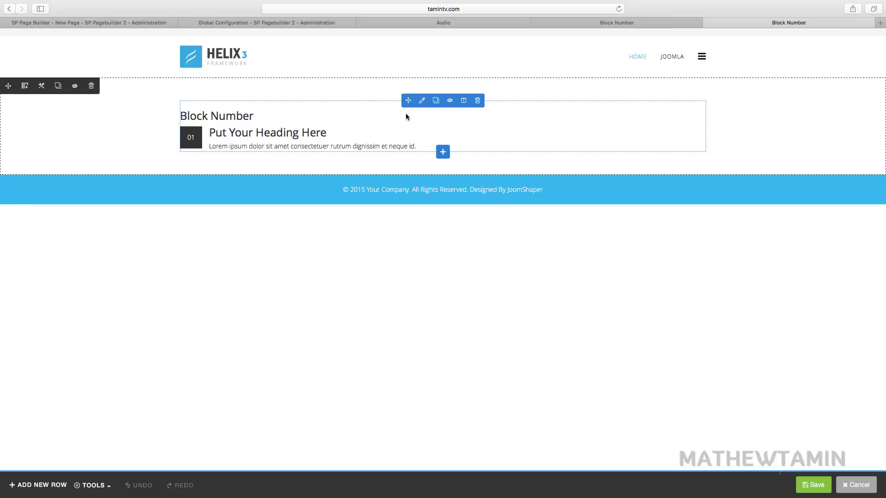
- Give the 01 number block a red rgba(230,0,0,1) background and border radius 10
left_click(425, 100)
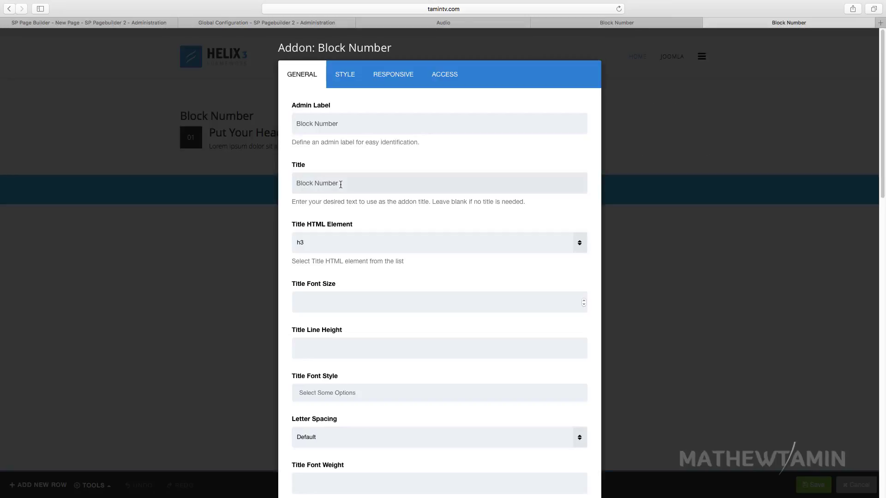
scroll(326, 258, "down", 5)
scroll(326, 275, "down", 15)
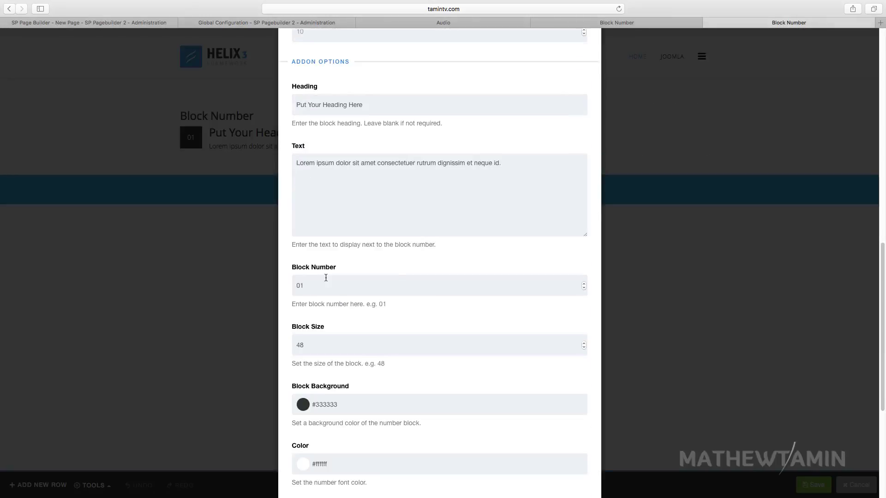
left_click(326, 167)
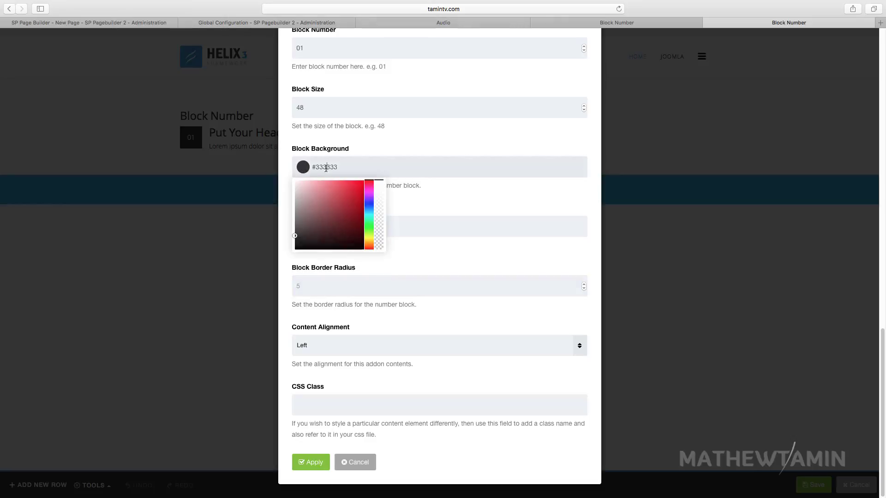
left_click_drag(295, 238, 365, 187)
left_click(481, 193)
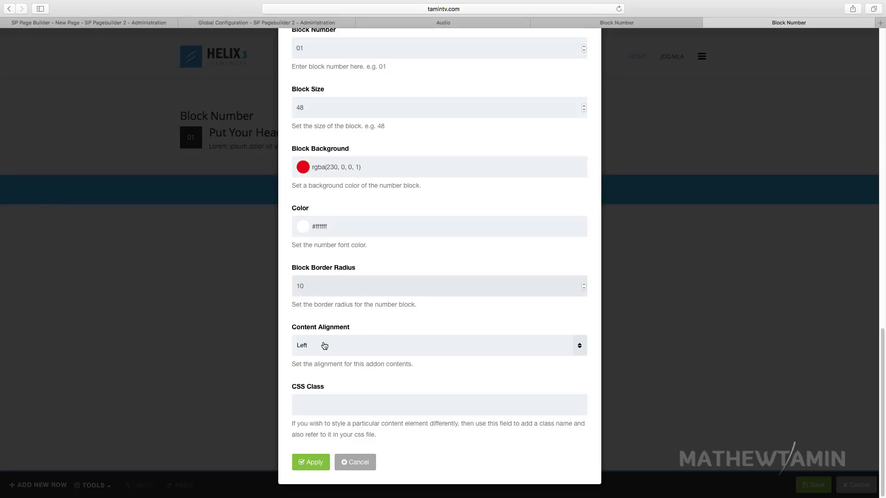
scroll(413, 210, "up", 5)
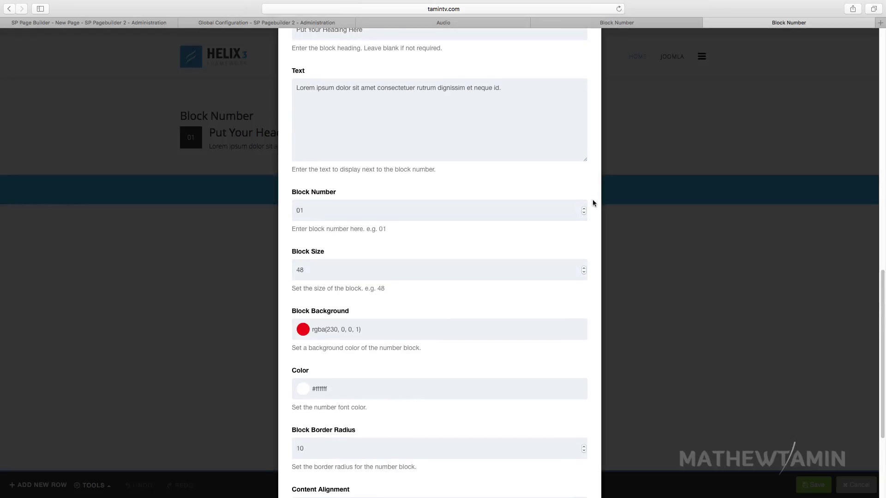
scroll(465, 304, "down", 5)
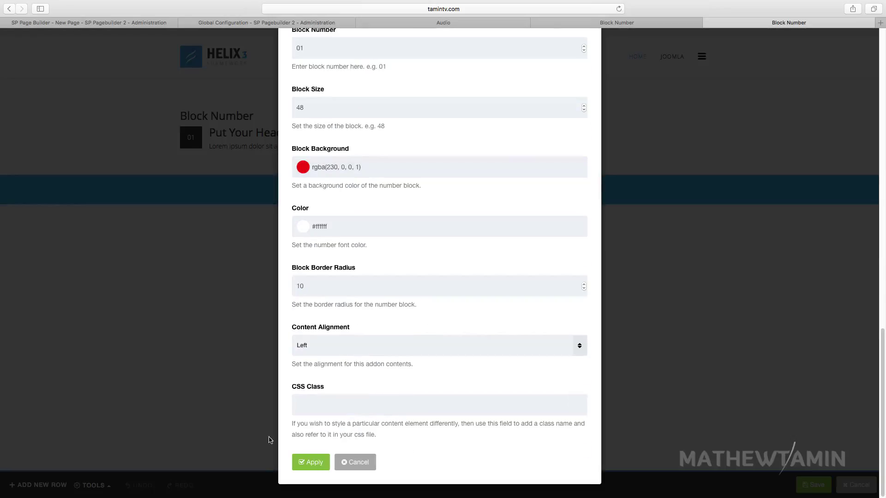
left_click(312, 464)
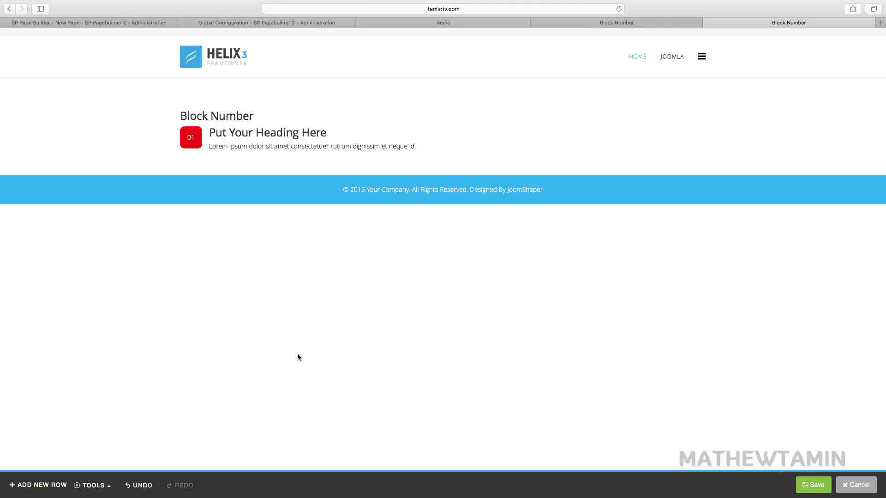
- Change the row layout to four equal 3,3,3,3 columns, leaving the new columns empty
mouse_move(204, 144)
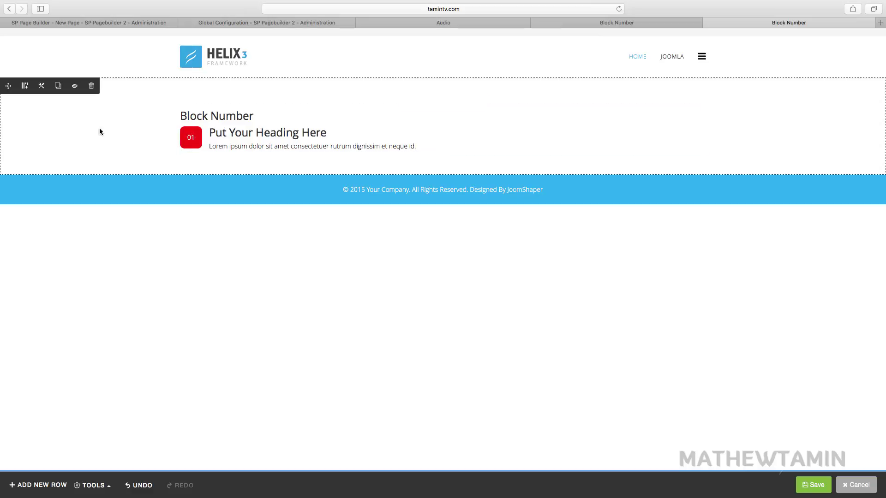
left_click(25, 88)
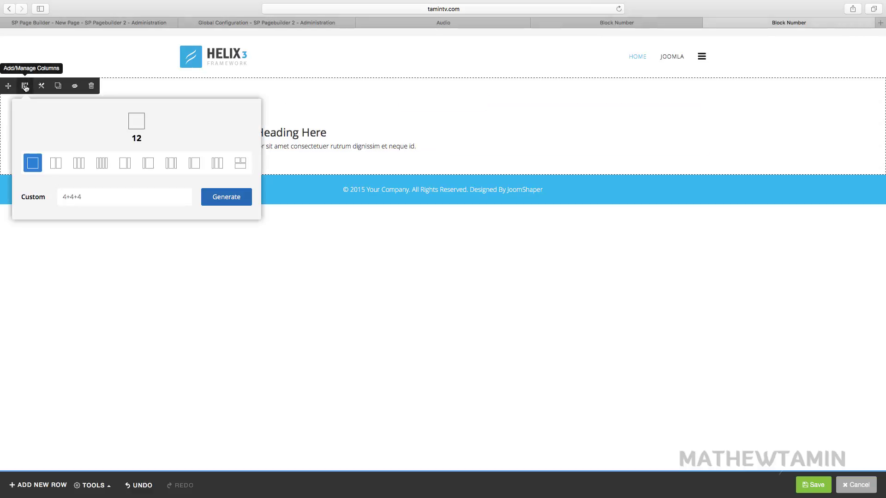
left_click(102, 165)
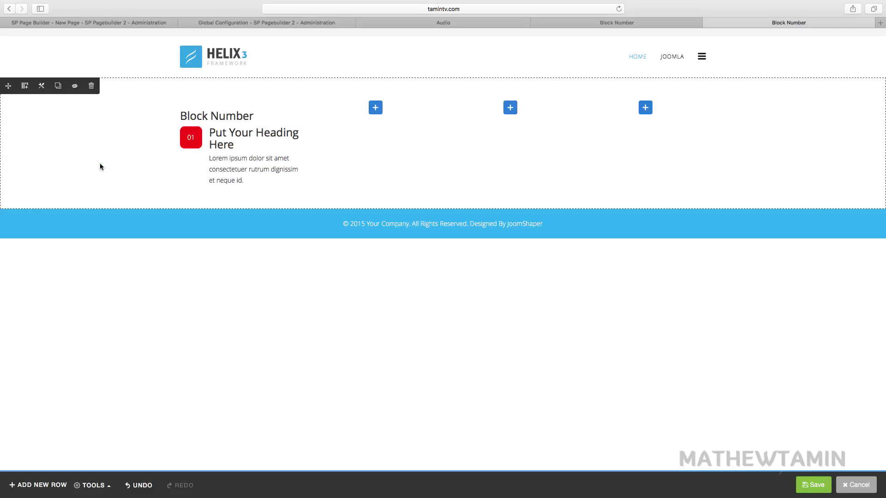
left_click(375, 108)
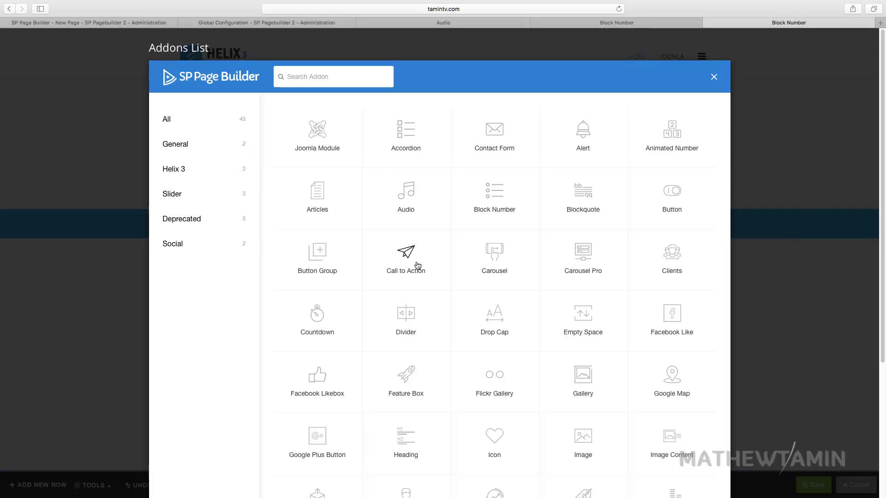
left_click(714, 77)
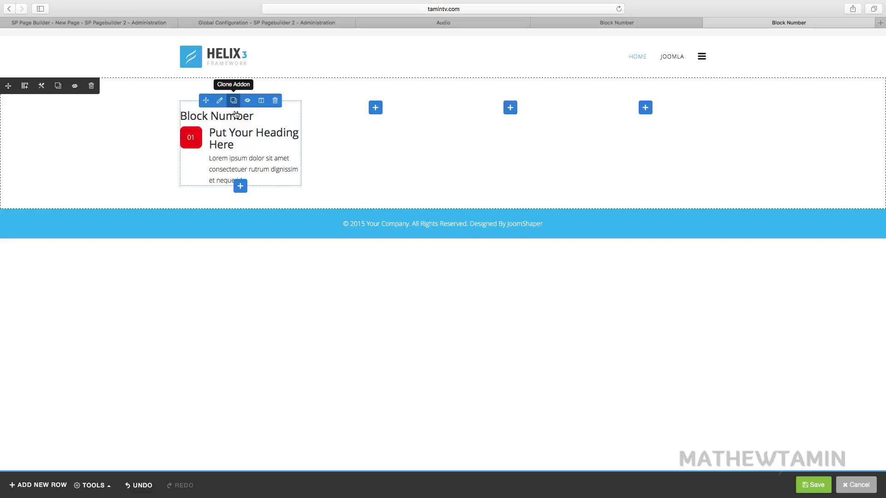
- Duplicate the Block Number addon into the second column and make its block background blue
left_click(234, 100)
left_click_drag(206, 185, 391, 134)
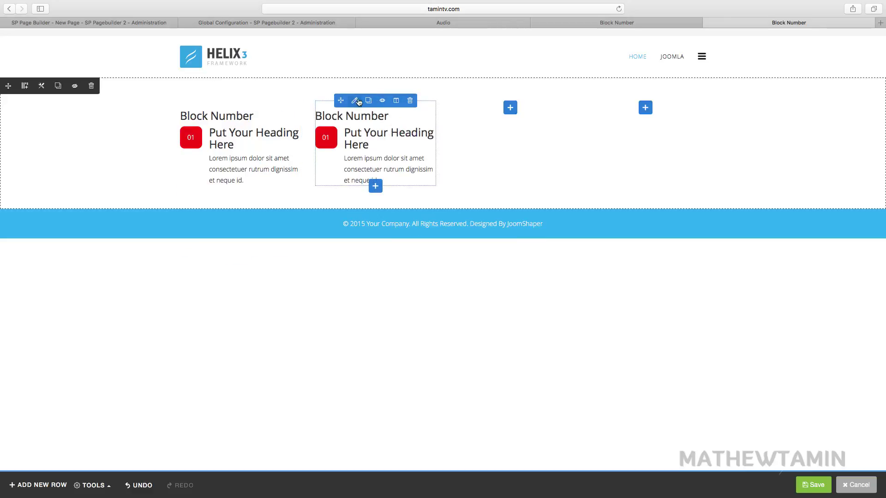
left_click(355, 102)
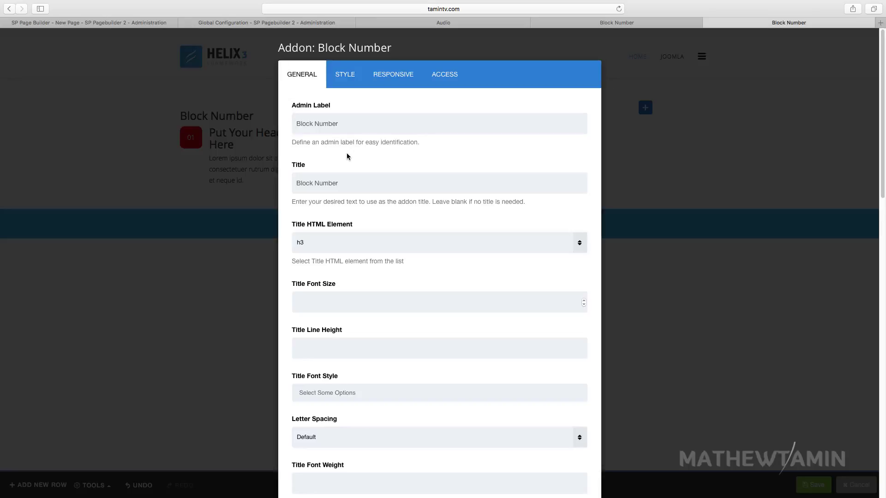
scroll(356, 273, "down", 15)
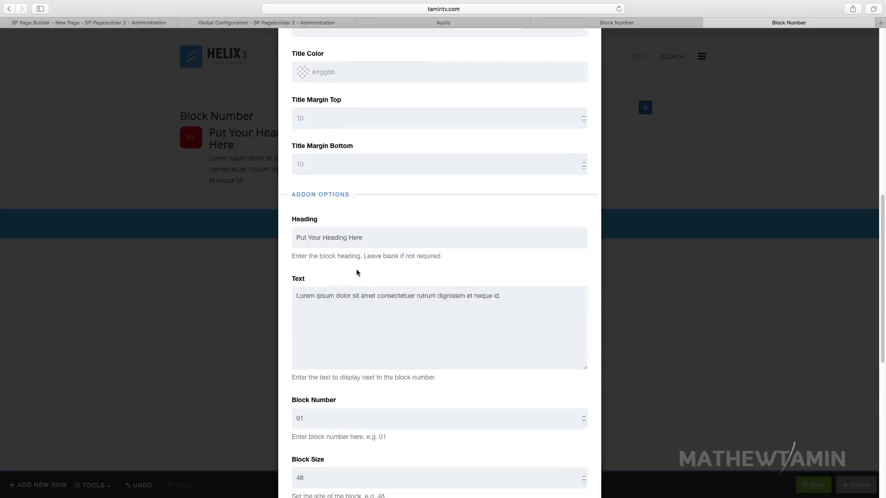
left_click(355, 248)
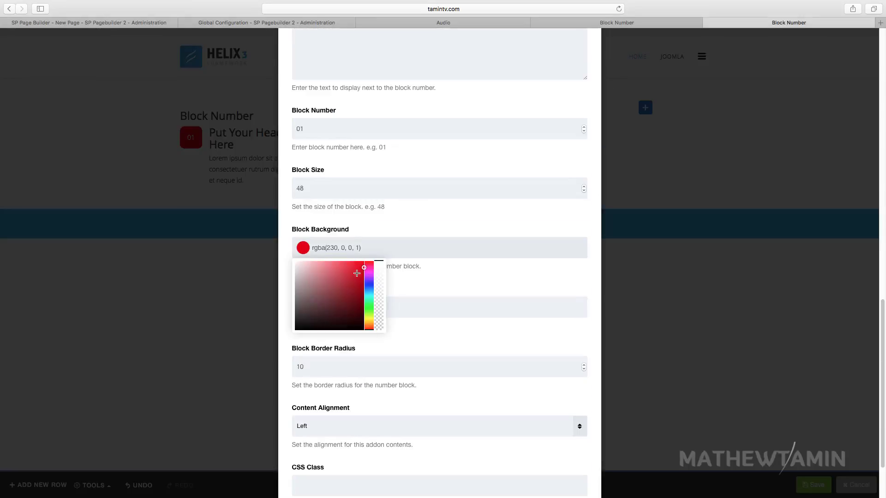
left_click(369, 292)
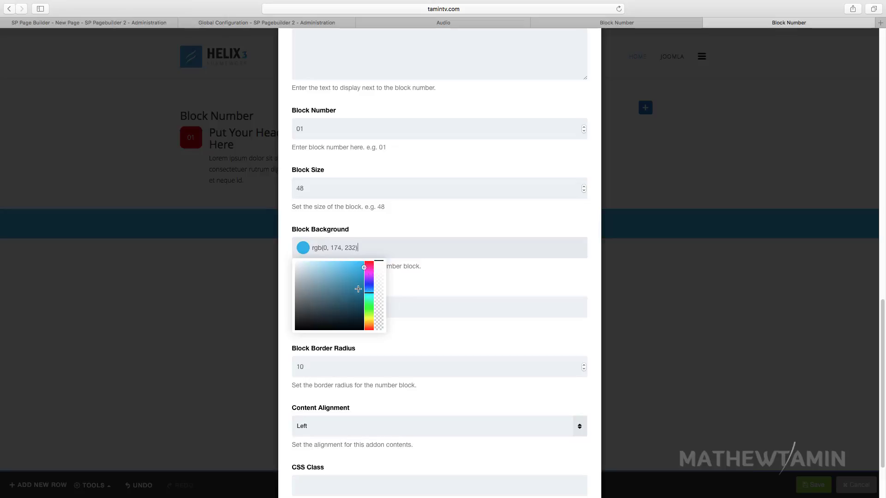
left_click(411, 298)
- Set the second block's border radius to 25 and centre its contents
scroll(413, 286, "down", 3)
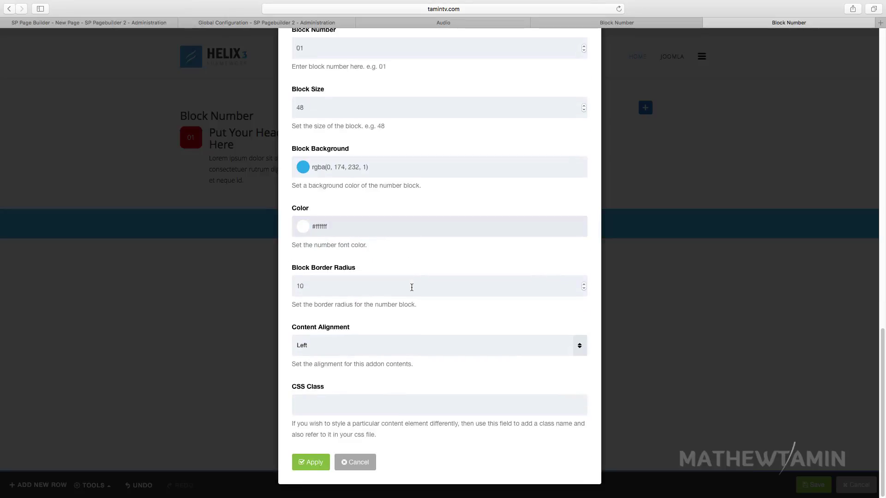
left_click(296, 288)
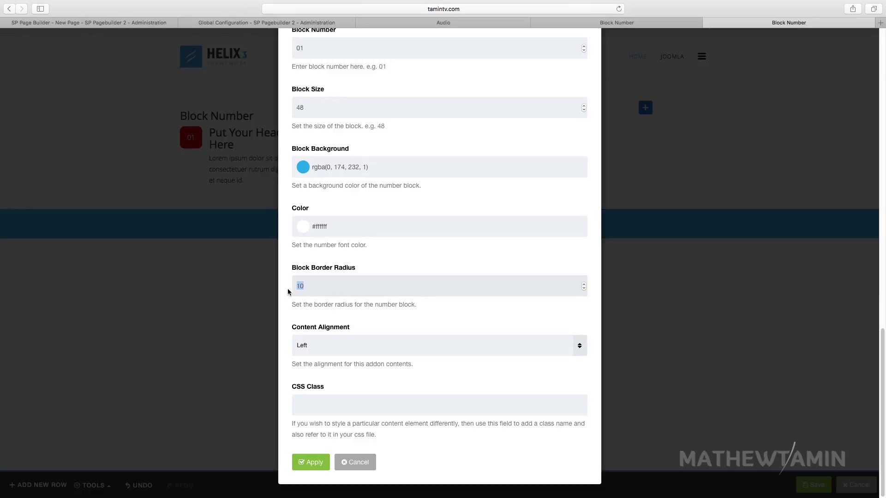
type("25")
left_click(346, 351)
left_click(325, 386)
left_click(309, 463)
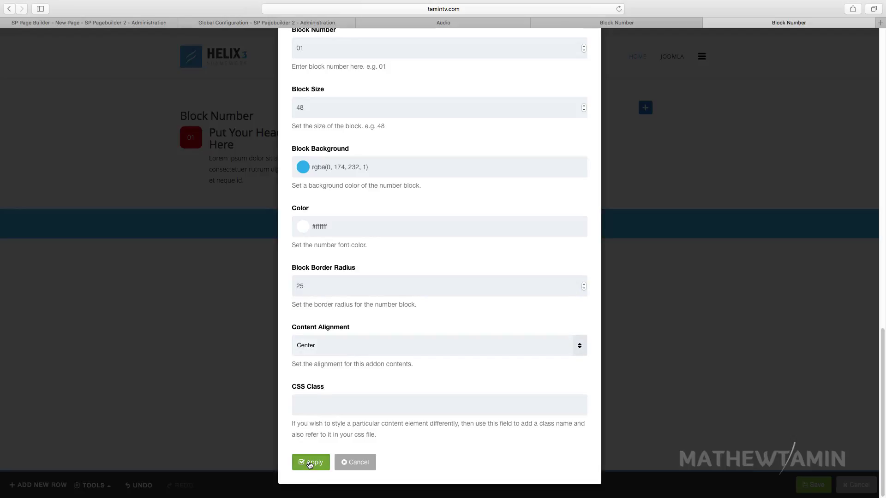
mouse_move(365, 141)
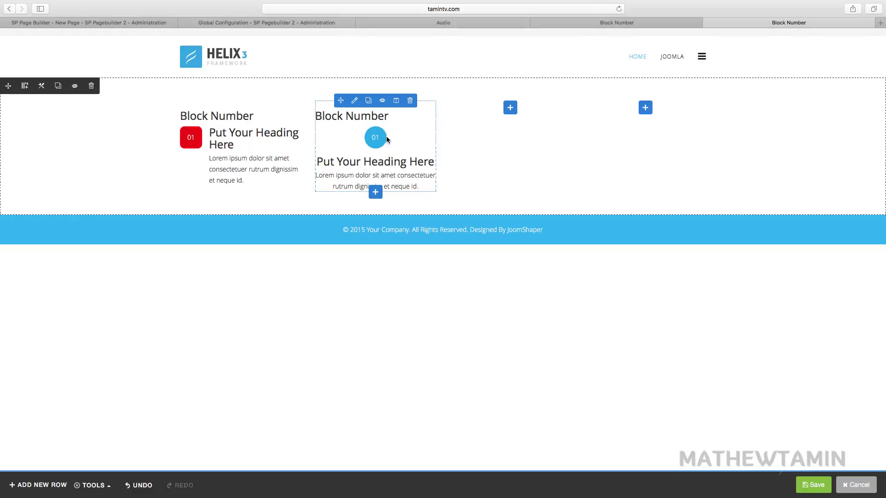
- Duplicate the blue addon into the third column and make its block background green
left_click(369, 101)
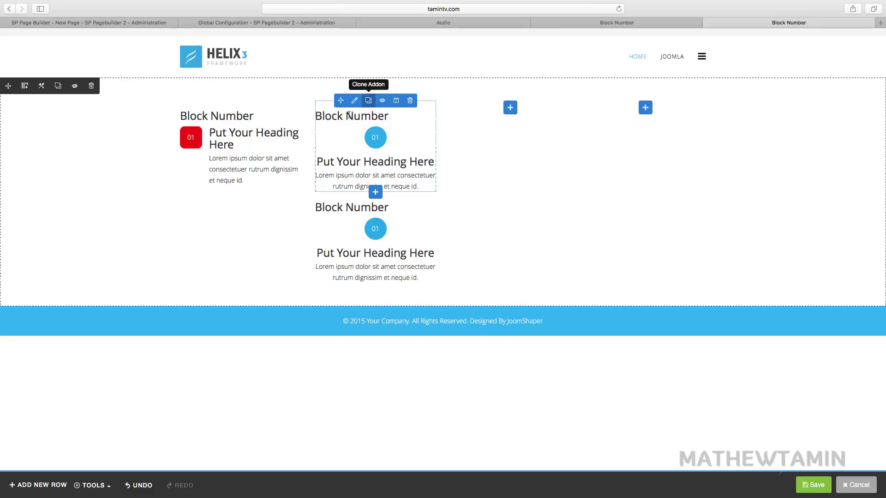
left_click_drag(348, 192, 521, 122)
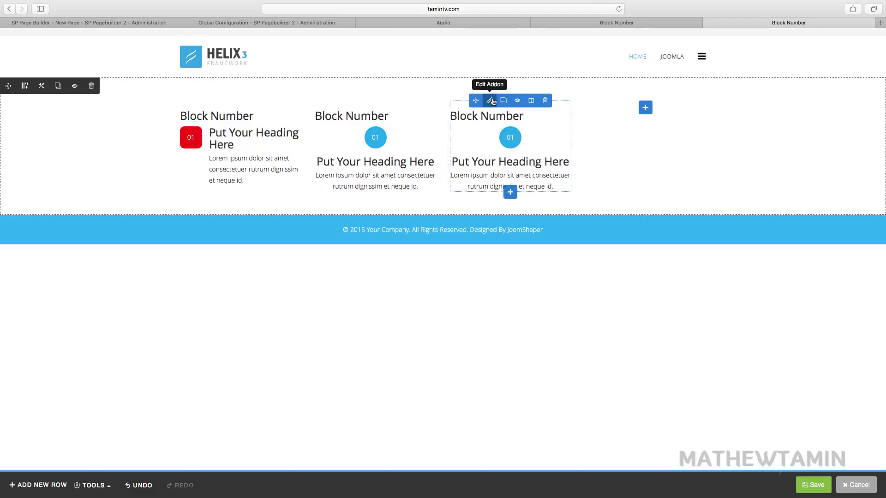
left_click(490, 100)
scroll(386, 230, "down", 5)
scroll(386, 231, "down", 4)
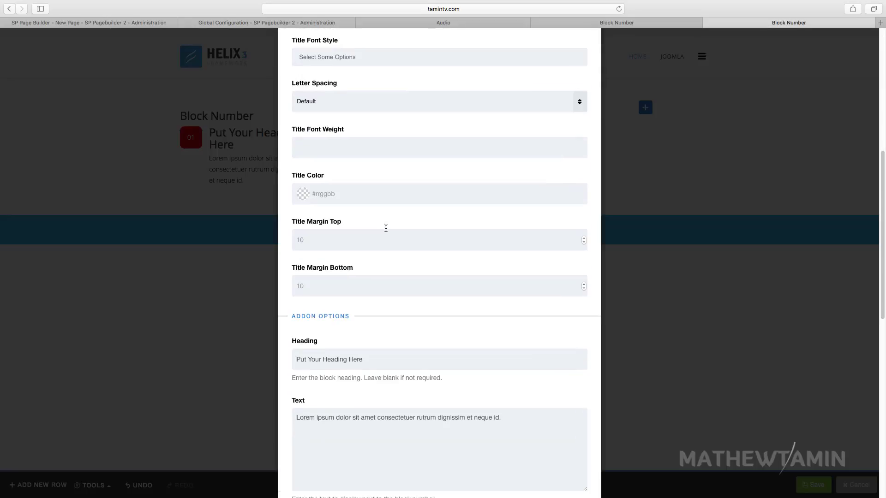
scroll(385, 228, "up", 8)
scroll(386, 228, "down", 13)
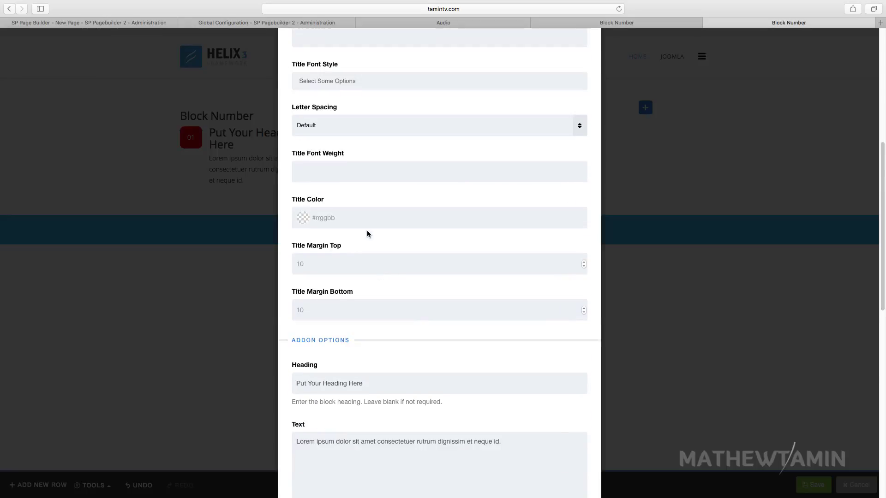
scroll(359, 238, "down", 5)
left_click(348, 173)
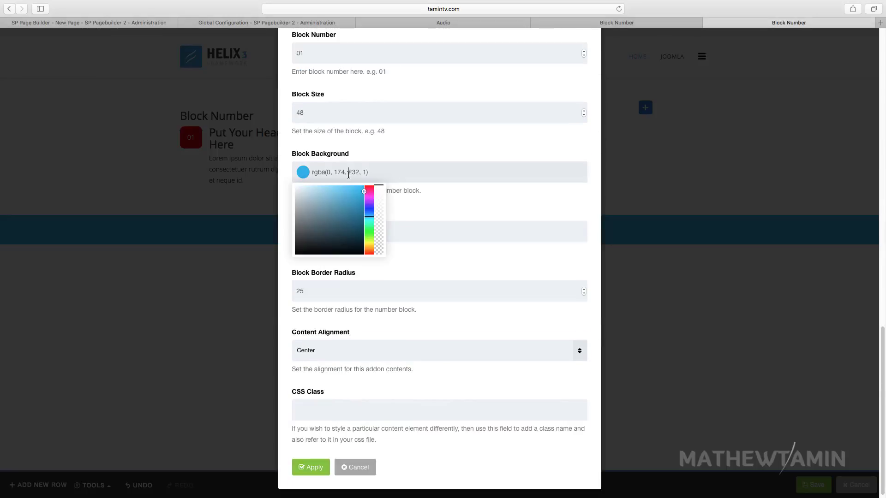
left_click_drag(368, 210, 369, 237)
left_click(417, 196)
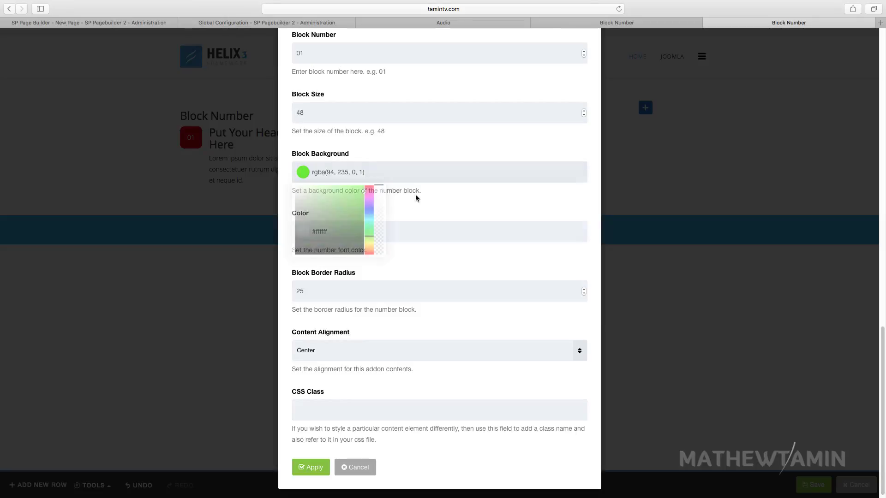
- Clear the border radius, align contents right, set block size 75 and number 6
double_click(334, 293)
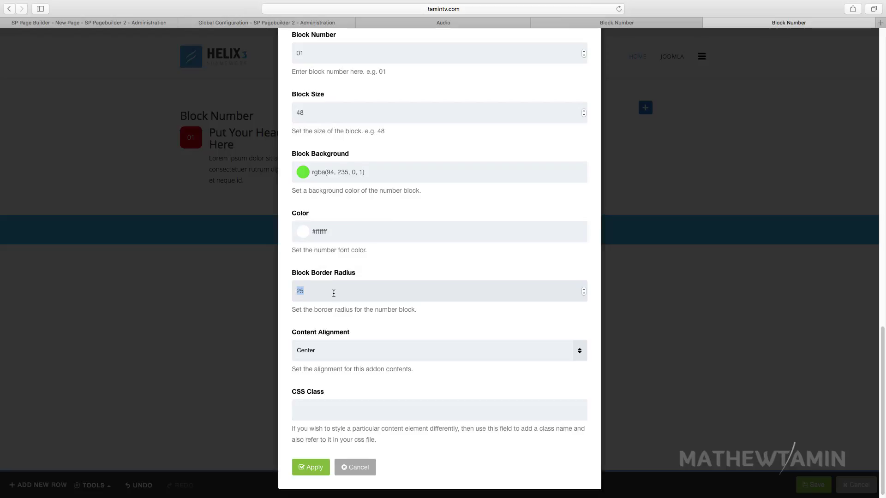
key("BackSpace")
left_click(326, 351)
left_click(318, 402)
double_click(309, 116)
type("56")
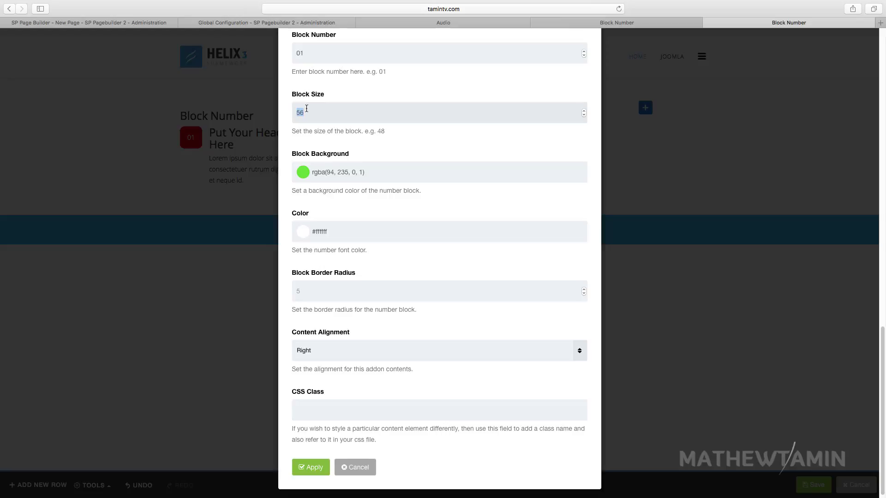
type("7")
scroll(364, 256, "up", 3)
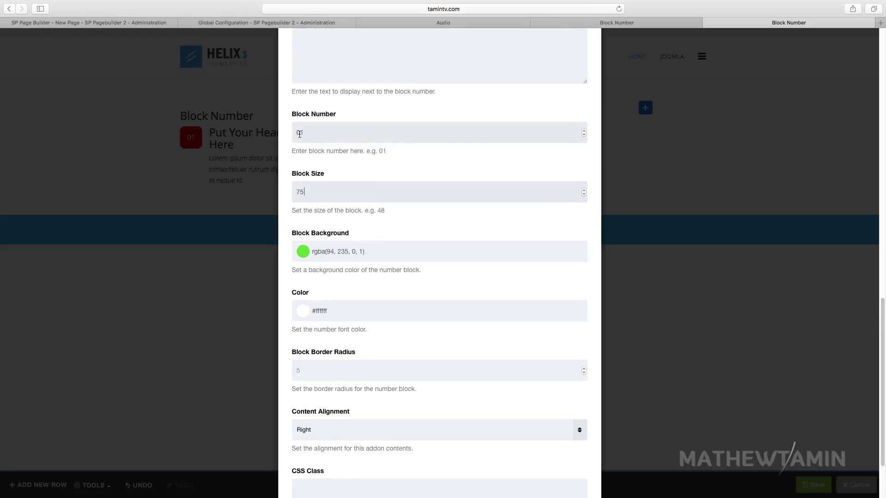
double_click(305, 133)
type("6")
scroll(368, 295, "down", 3)
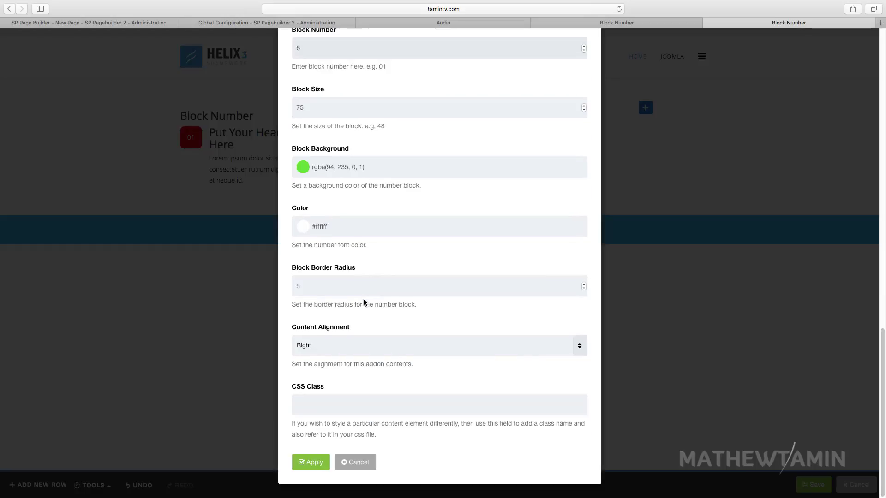
left_click(309, 463)
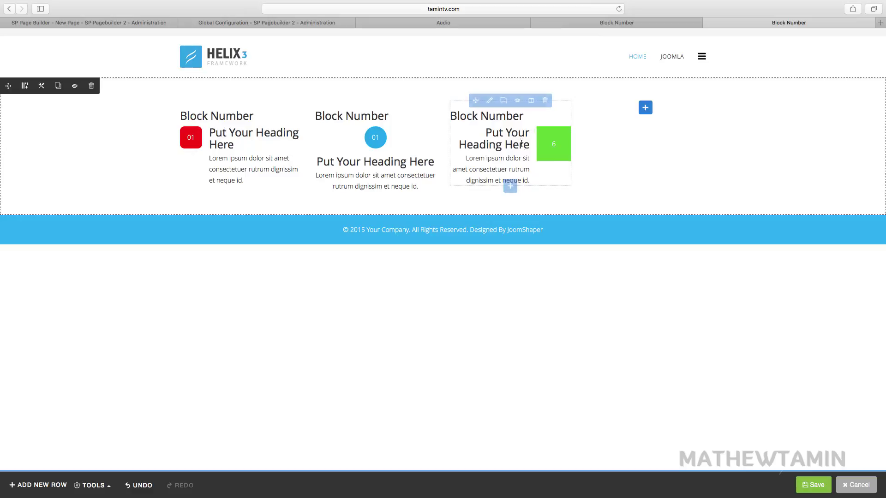
- Duplicate the green block numbered 6 into the empty fourth column
left_click(504, 100)
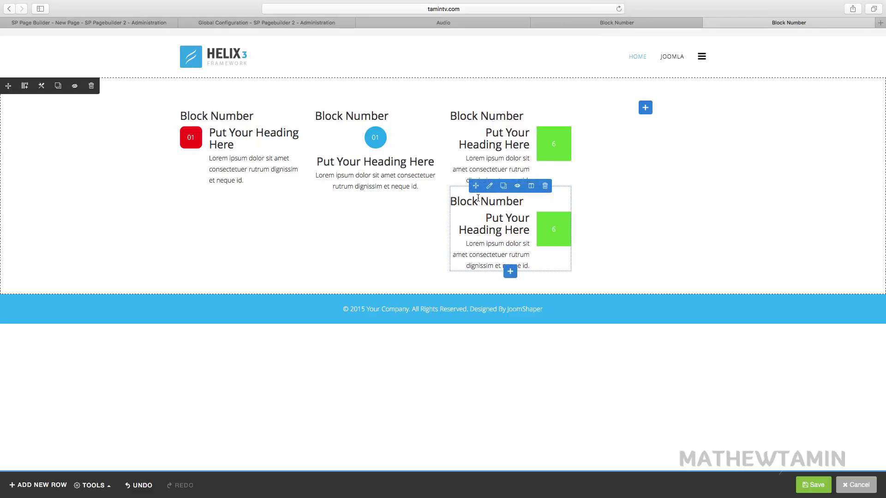
left_click_drag(473, 184, 652, 122)
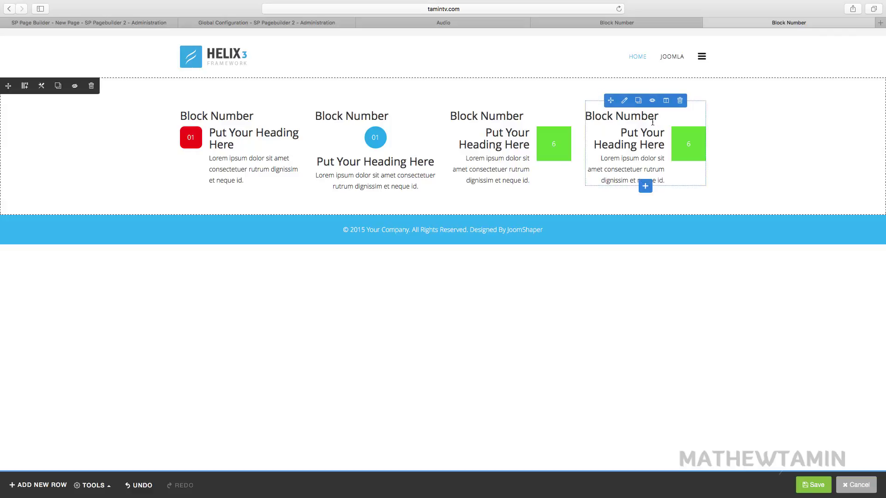
- Give the fourth block a brown background and black number digits
left_click(625, 100)
scroll(382, 280, "down", 8)
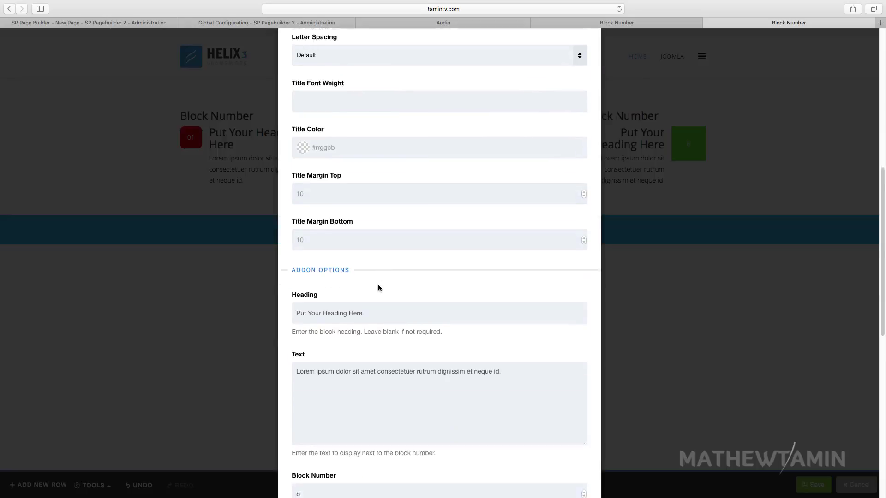
scroll(377, 288, "down", 8)
left_click(370, 210)
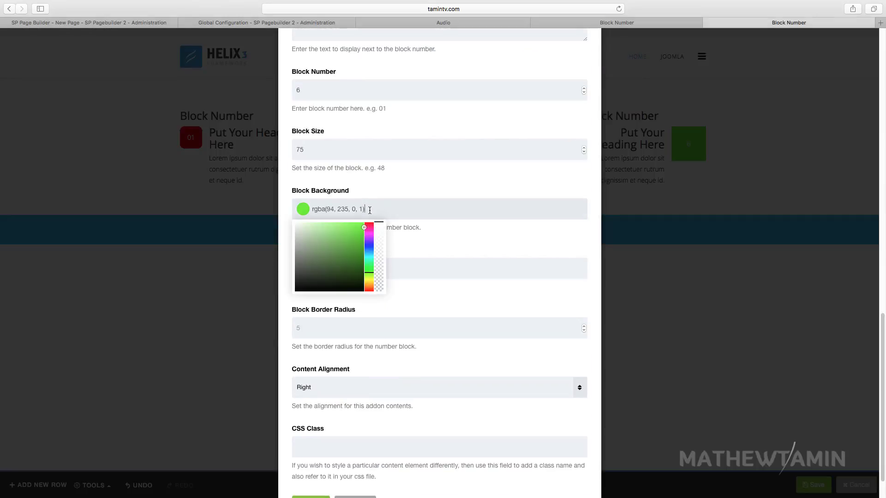
left_click_drag(364, 228, 370, 287)
left_click(421, 237)
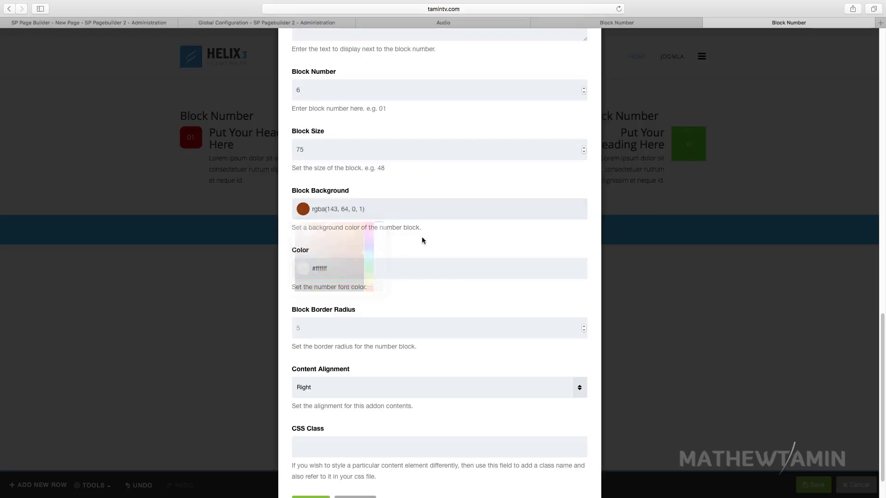
scroll(410, 273, "down", 2)
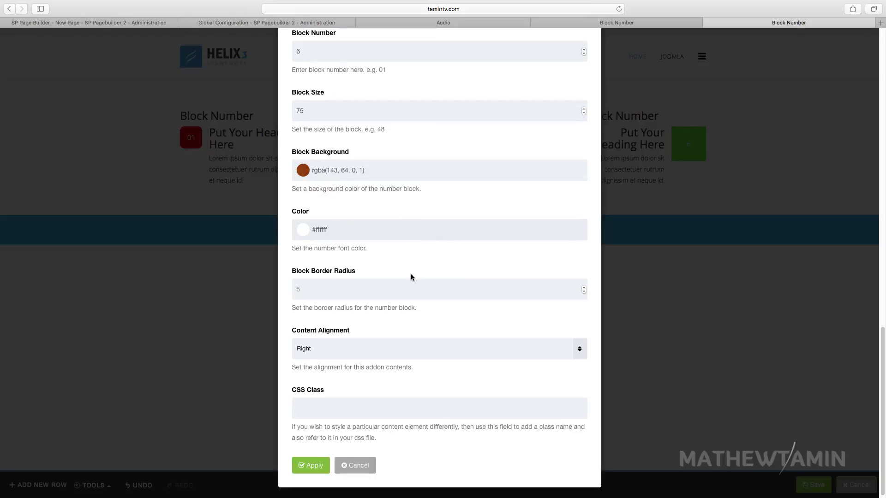
left_click(323, 231)
left_click_drag(295, 243, 294, 312)
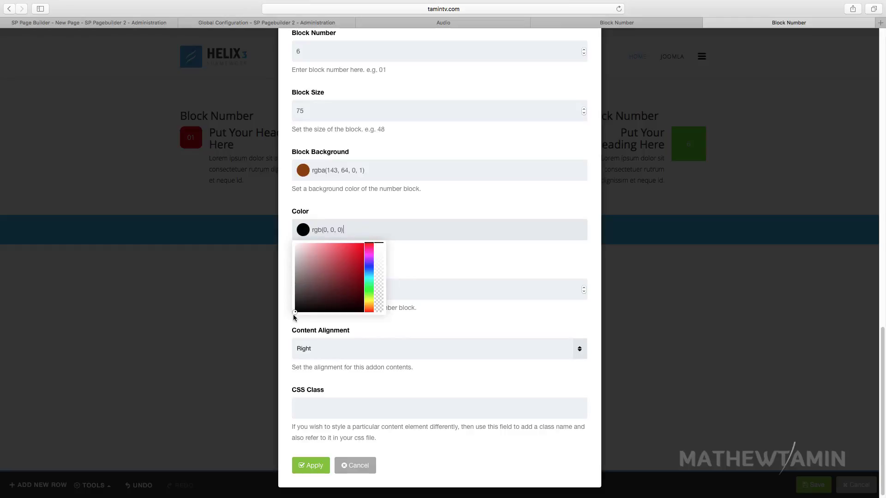
left_click(404, 257)
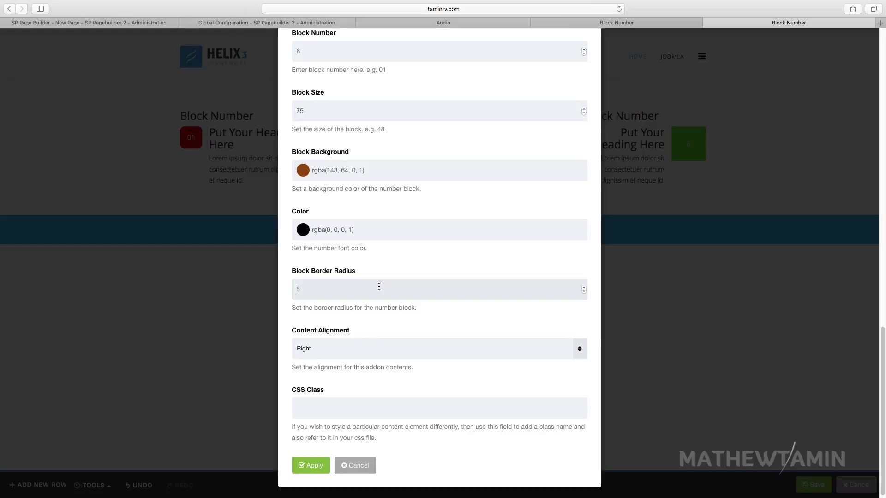
- Set border radius 45, left content alignment and block size 20
type("5")
left_click(368, 348)
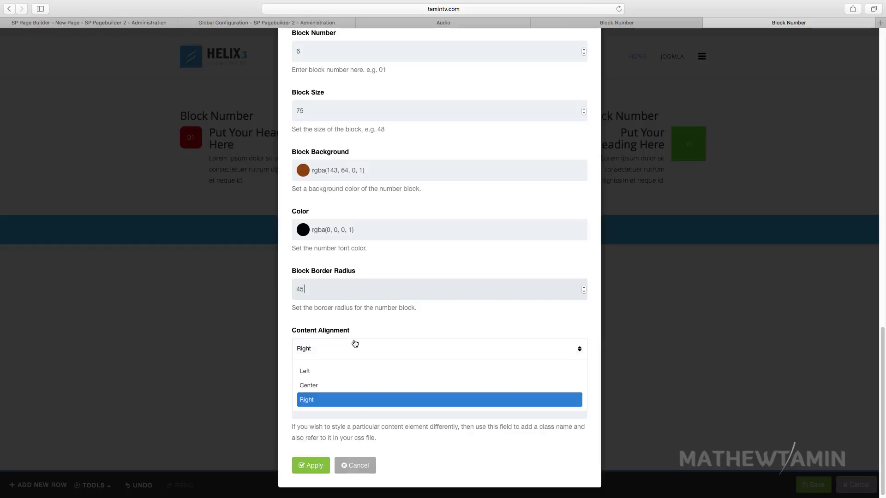
left_click(327, 375)
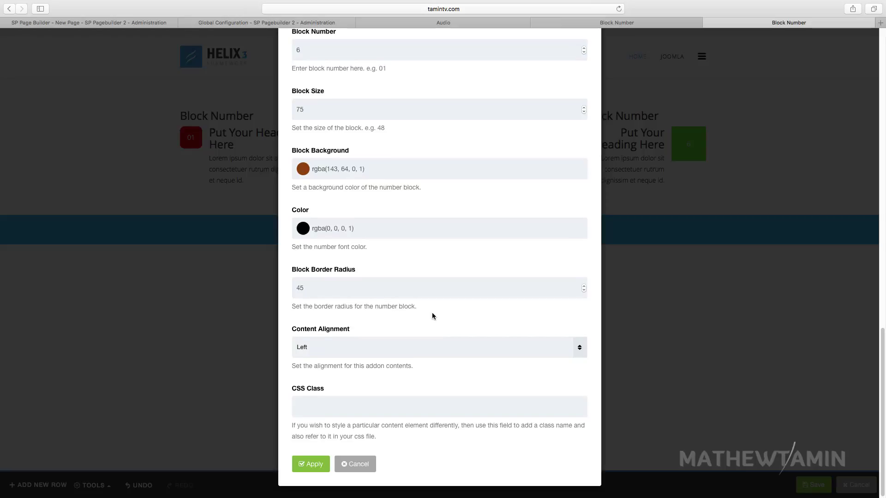
scroll(432, 311, "up", 1)
left_click(309, 121)
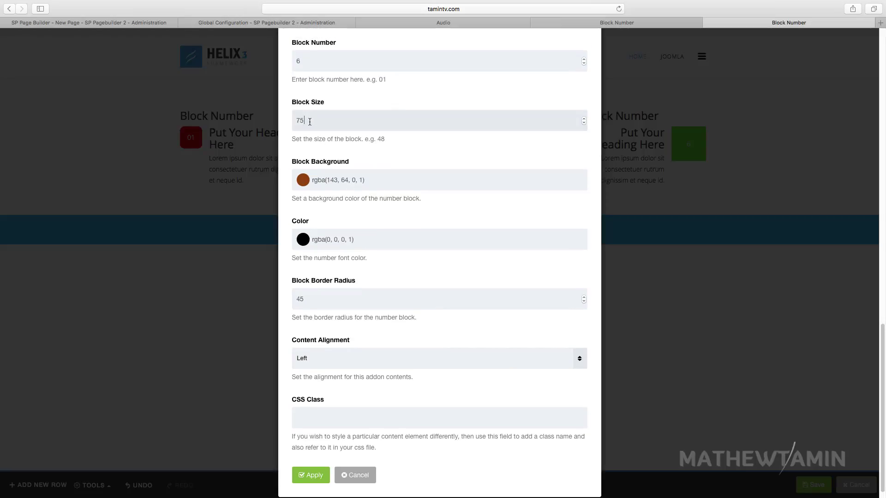
double_click(301, 124)
type("20")
- Change the block number to 60, make the title colour green, and apply
scroll(434, 161, "up", 1)
scroll(410, 163, "up", 5)
left_click(309, 208)
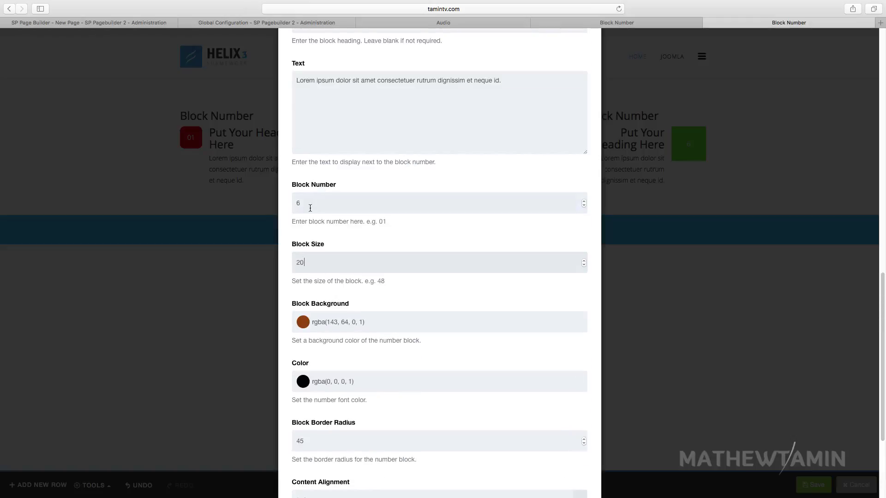
type("0")
scroll(280, 215, "up", 3)
scroll(336, 240, "up", 10)
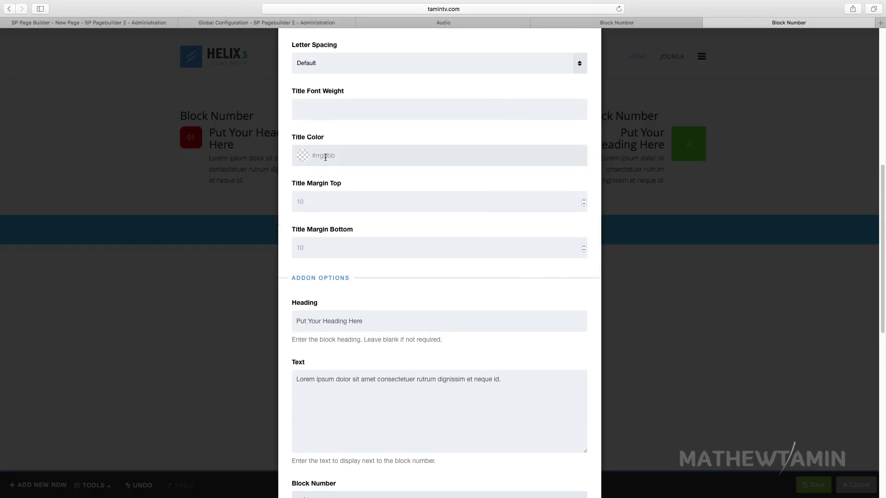
left_click(326, 158)
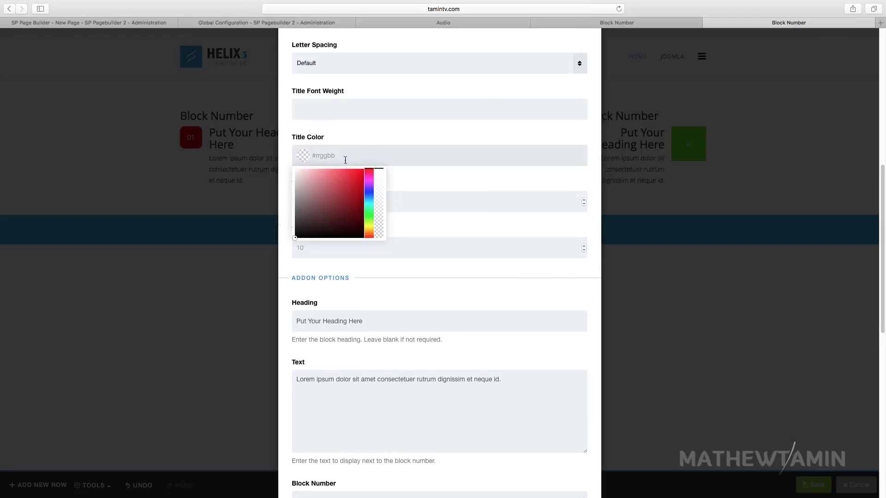
left_click(361, 190)
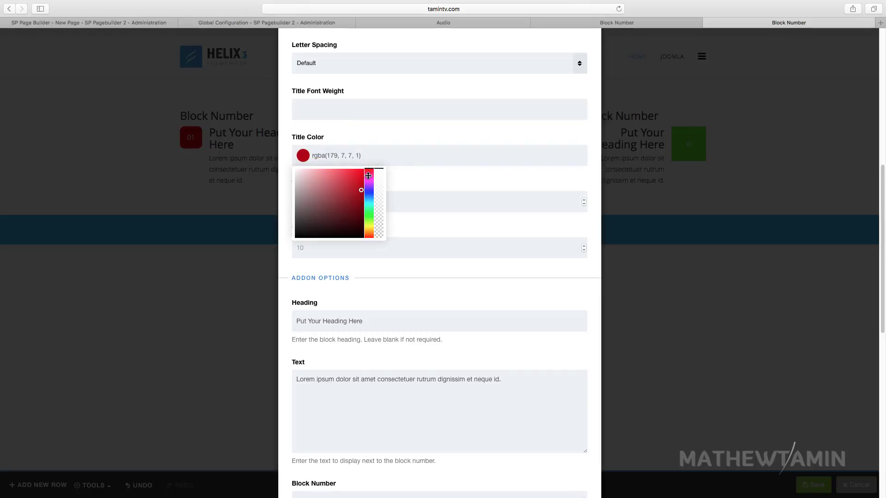
left_click(369, 208)
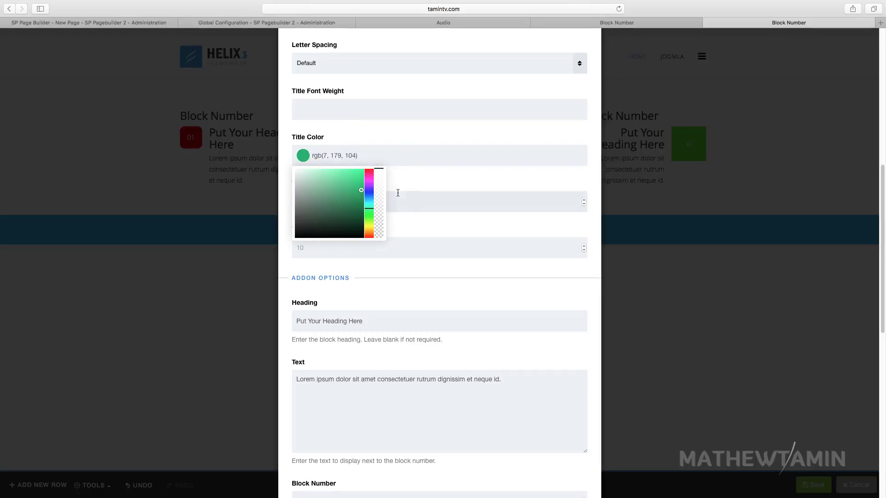
scroll(384, 197, "up", 2)
left_click(373, 222)
scroll(372, 222, "down", 10)
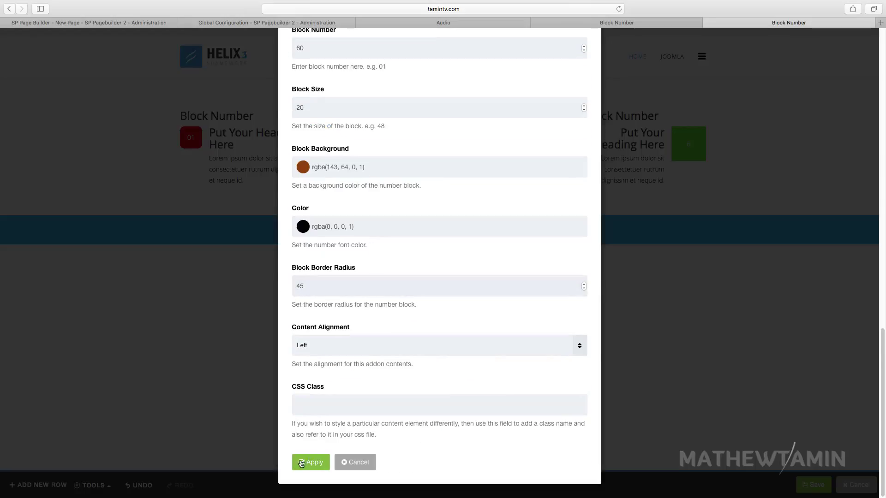
left_click(308, 464)
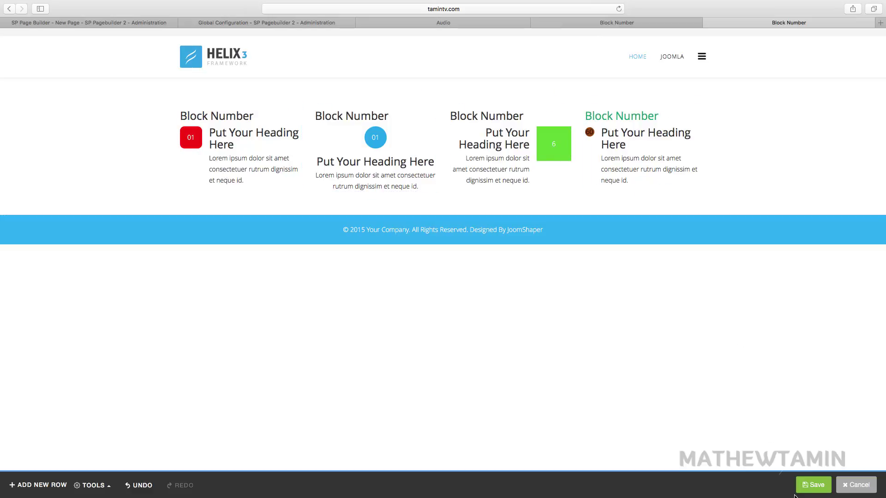
- Save the page with its red, blue, green and brown number blocks
left_click(812, 486)
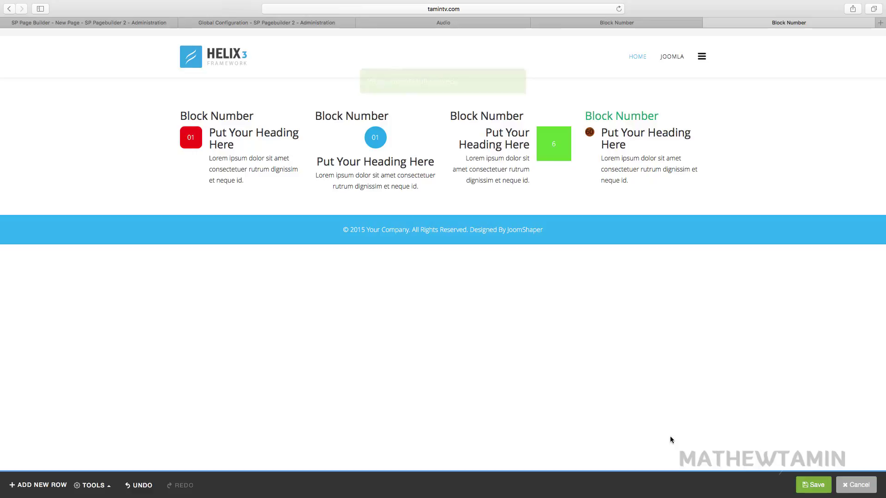